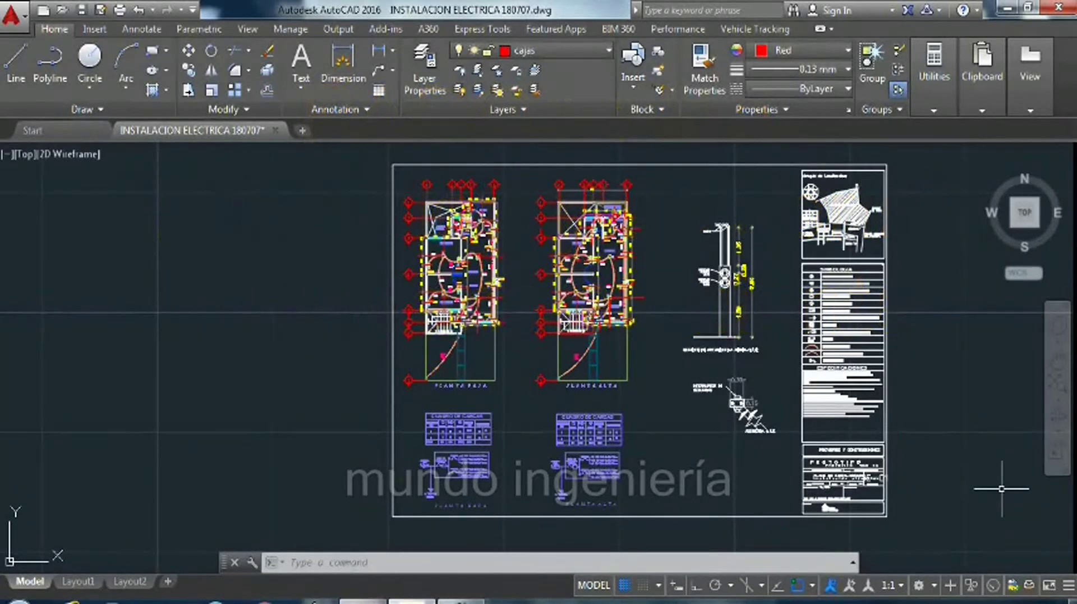
- Open the Plot - Model dialog from the Application menu's Print entry
left_click(13, 17)
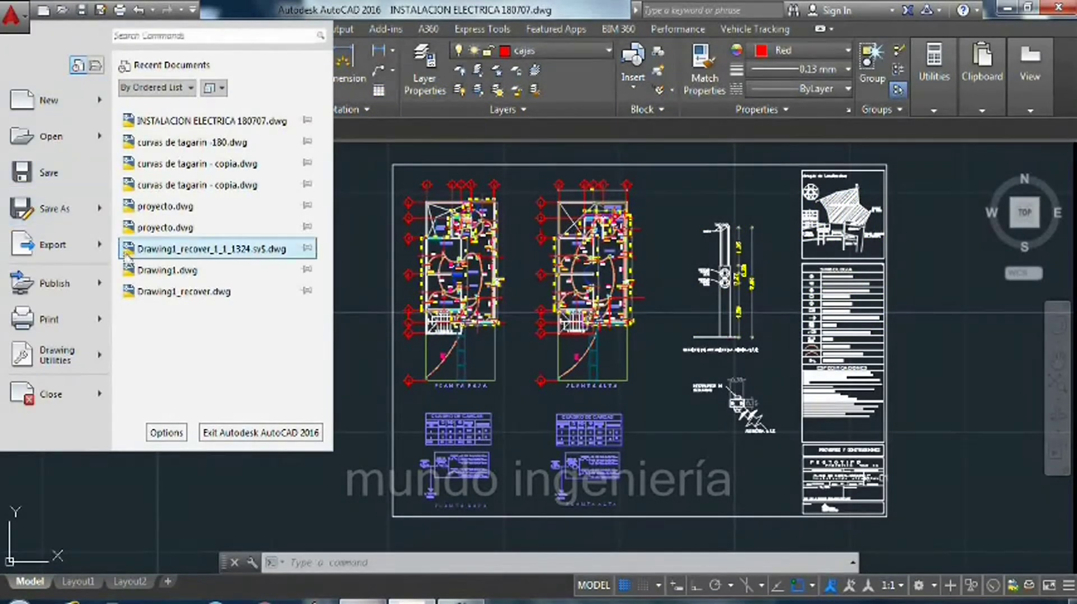
mouse_move(49, 319)
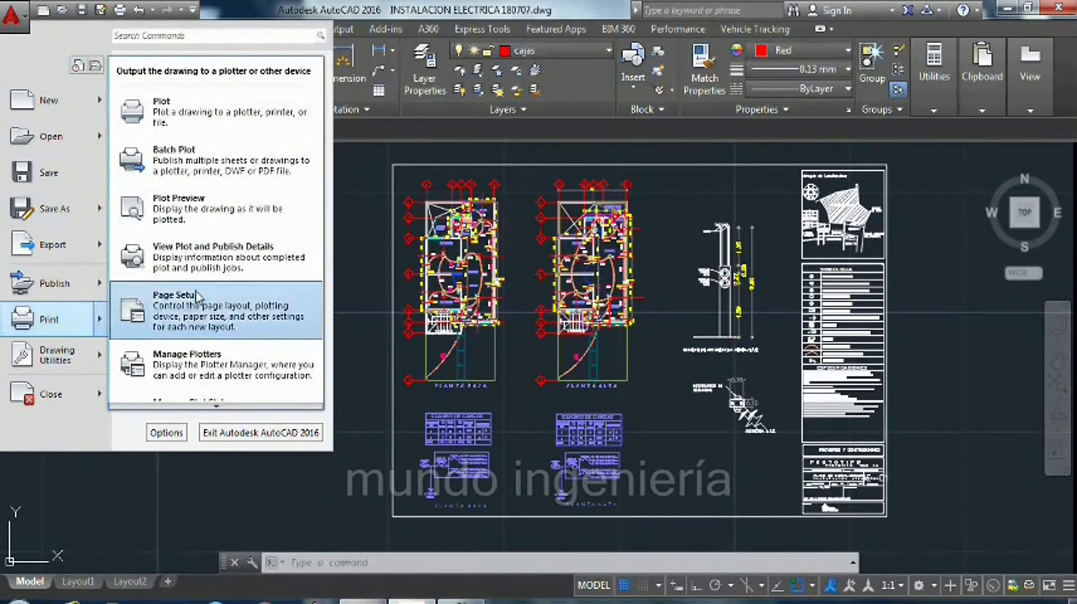
left_click(242, 107)
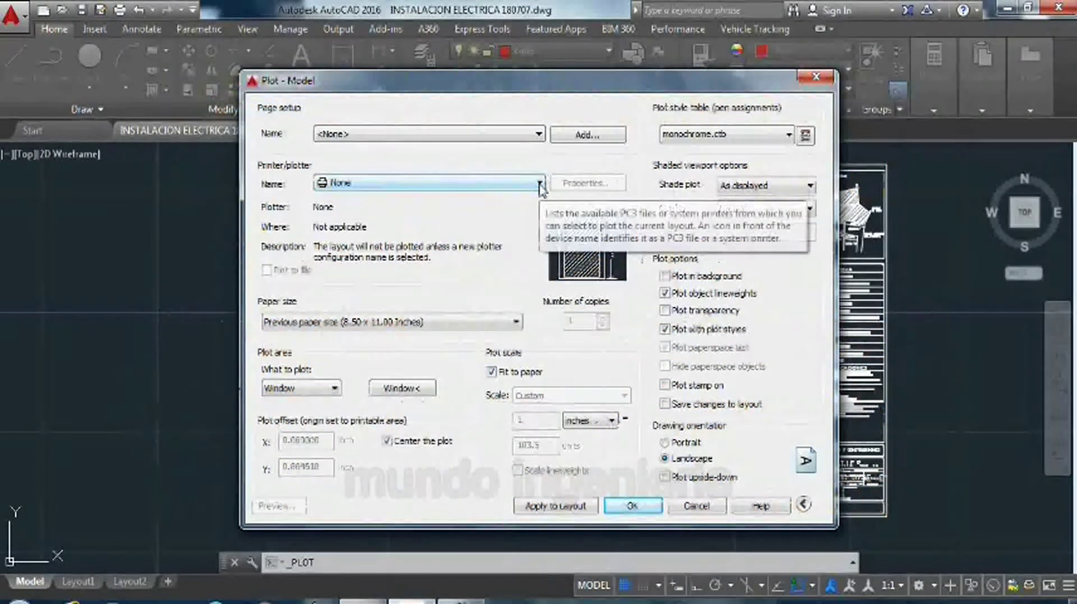
- Select the HP Photosmart C4600 series printer with Letter 8.5x11in. paper
left_click(541, 187)
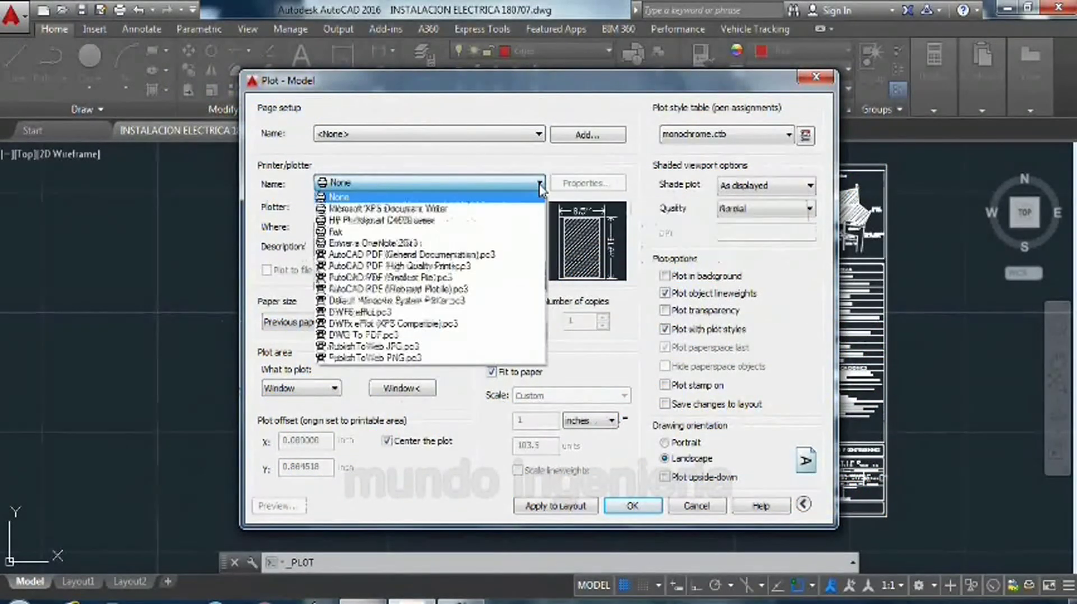
left_click(486, 220)
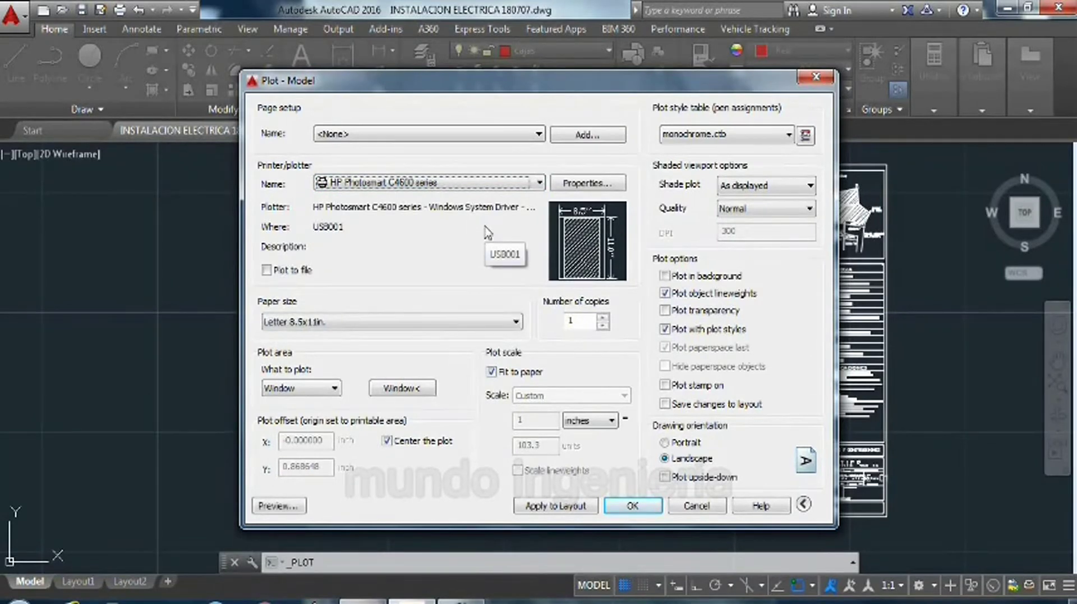
left_click(508, 324)
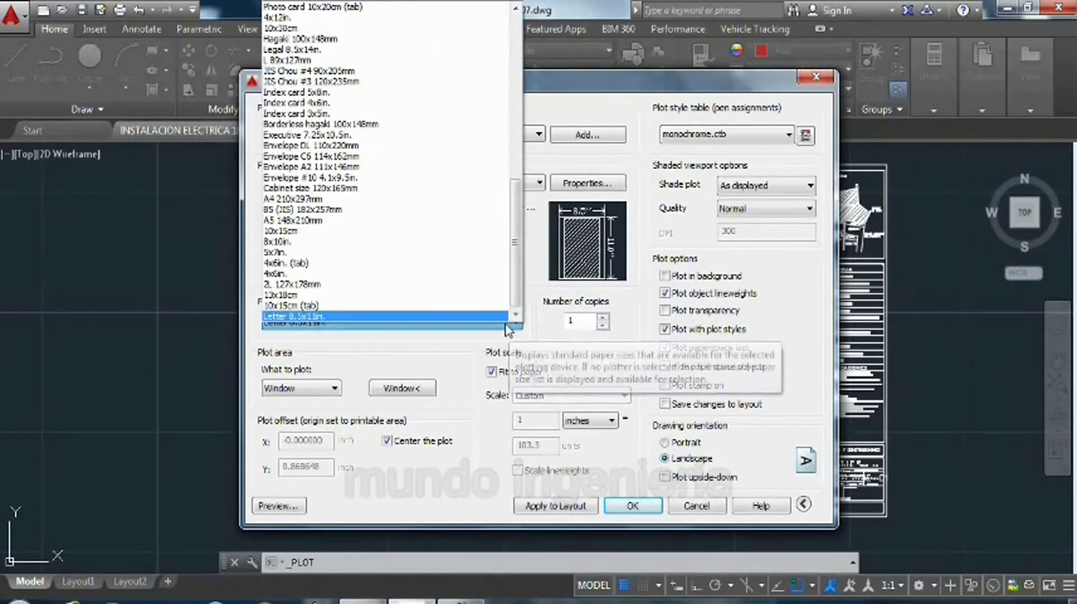
left_click(489, 313)
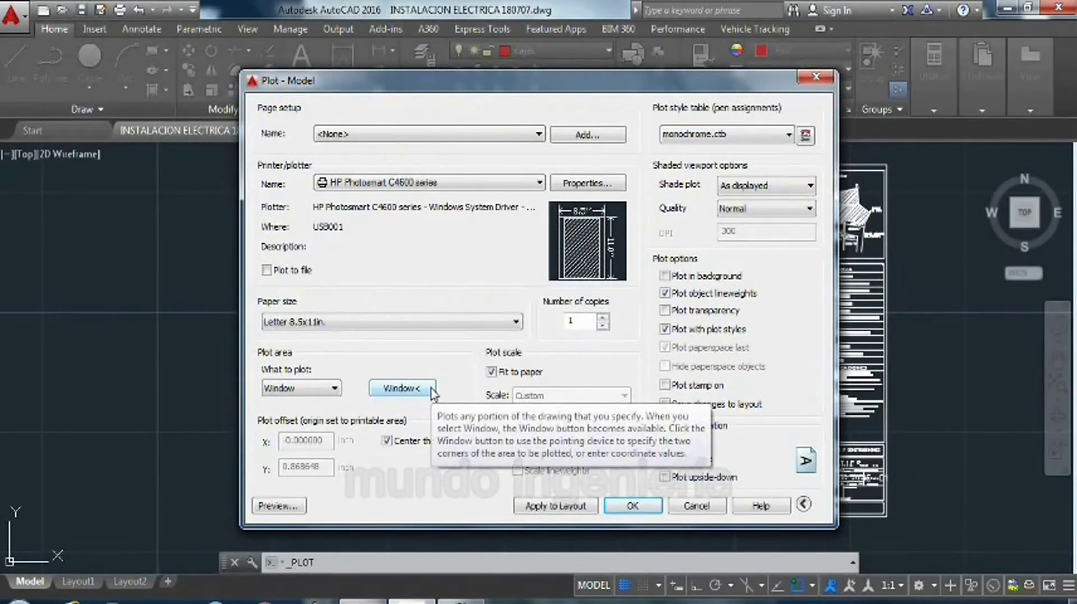
- Define the plot window from the sheet frame's top-left to bottom-right corner
left_click(402, 388)
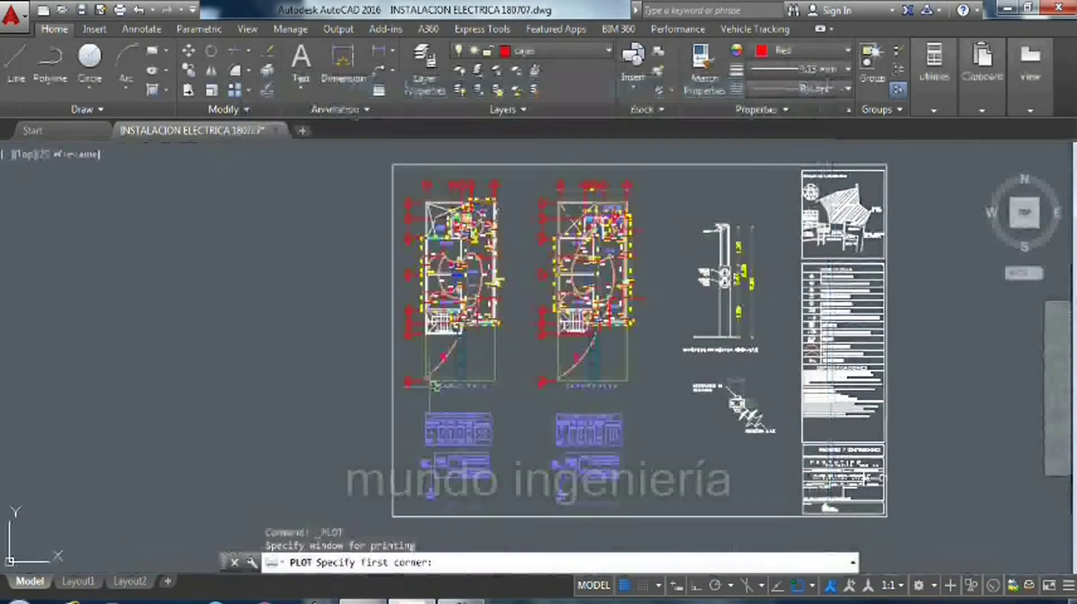
left_click(393, 165)
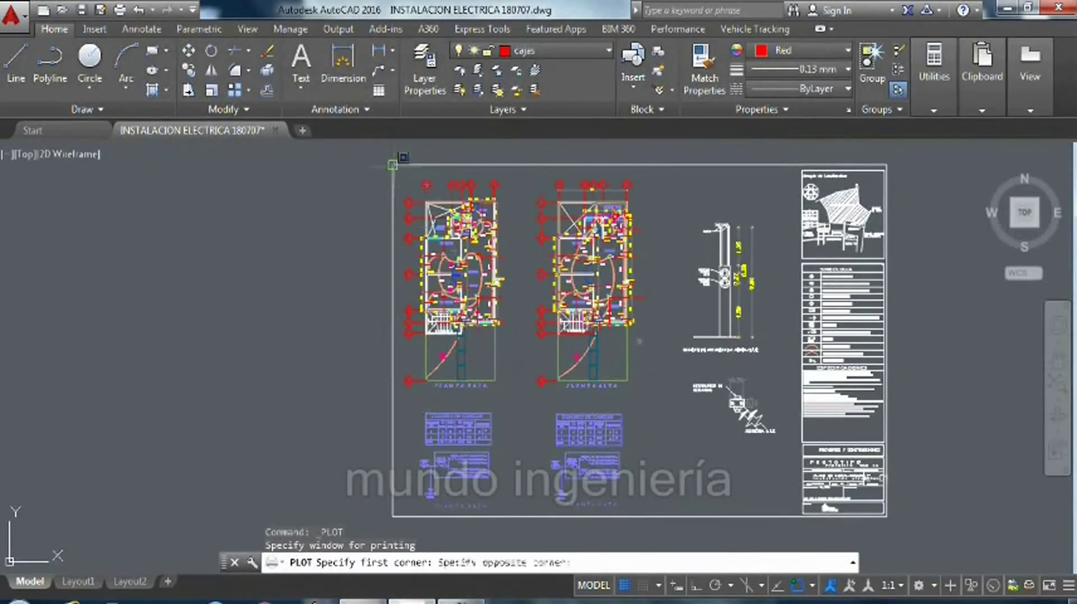
left_click(889, 516)
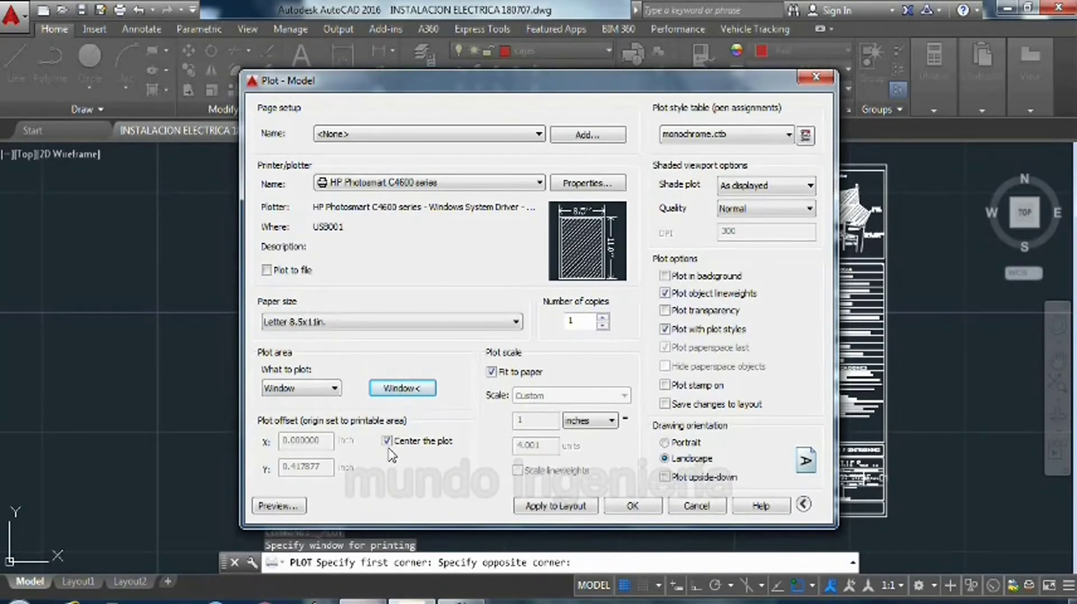
left_click(665, 442)
left_click(666, 457)
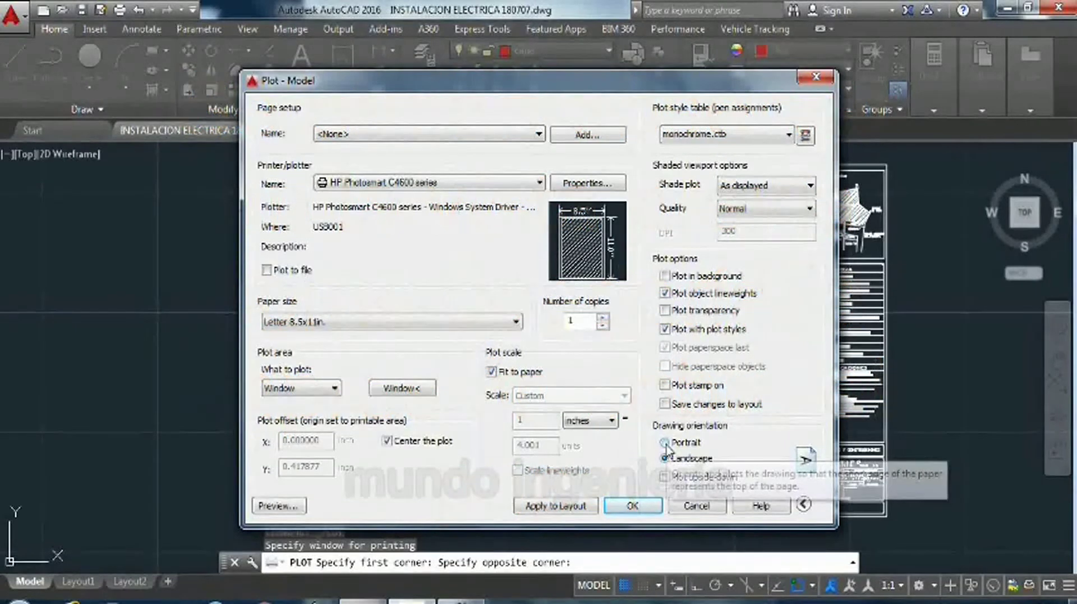
left_click(665, 443)
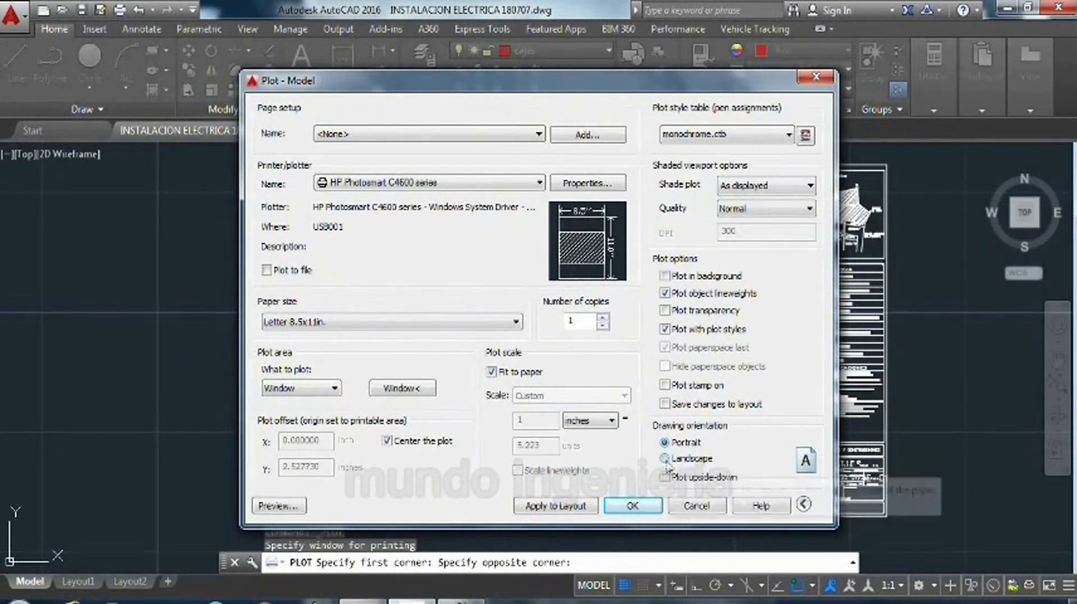
left_click(665, 458)
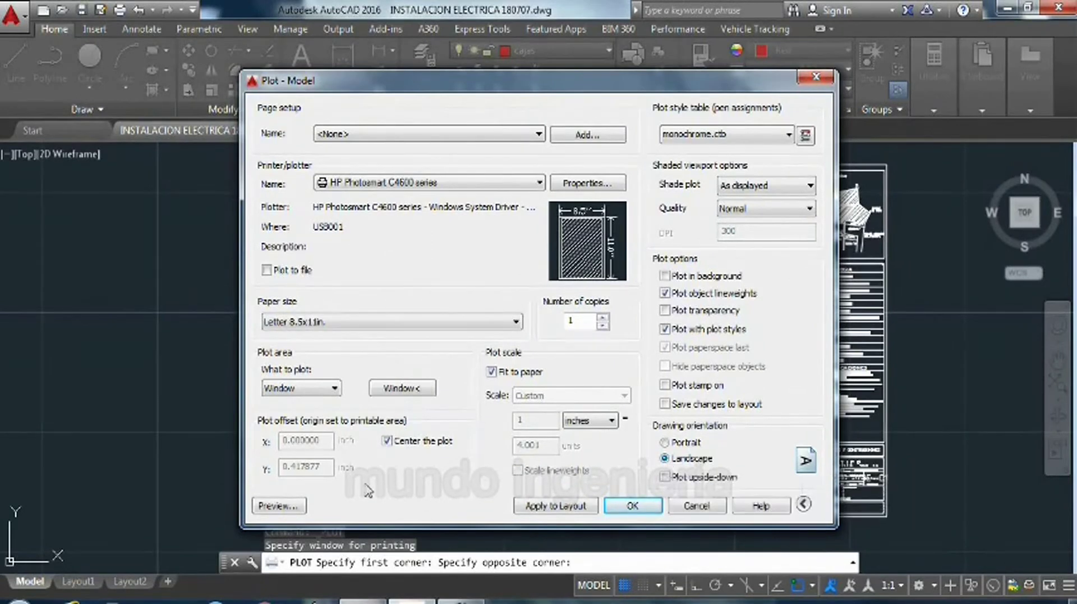
left_click(280, 508)
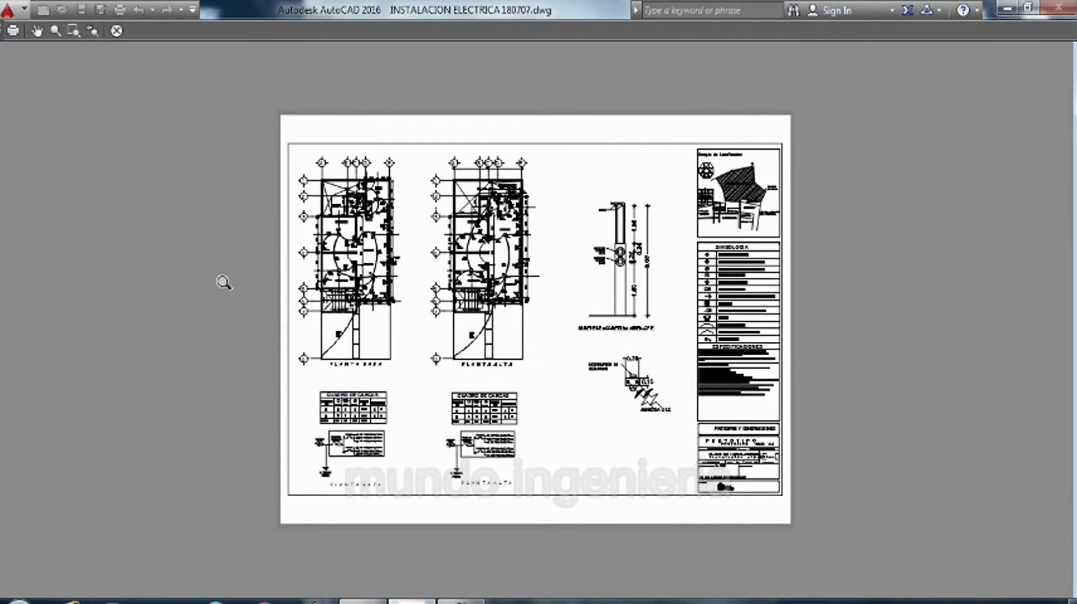
left_click(117, 31)
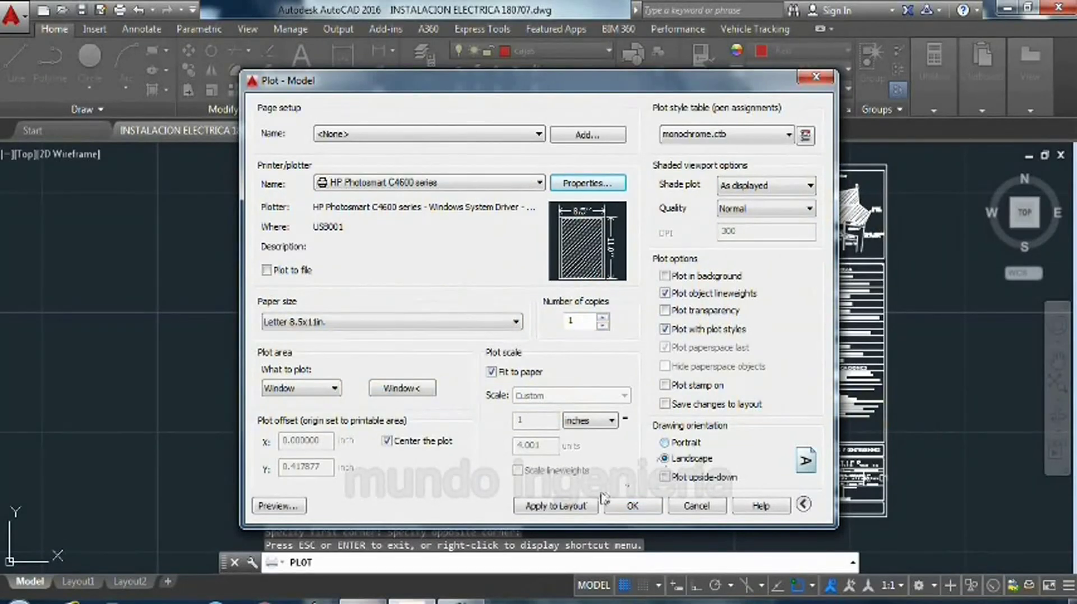
- Confirm the plot settings to send the sheet to the HP printer
left_click(633, 506)
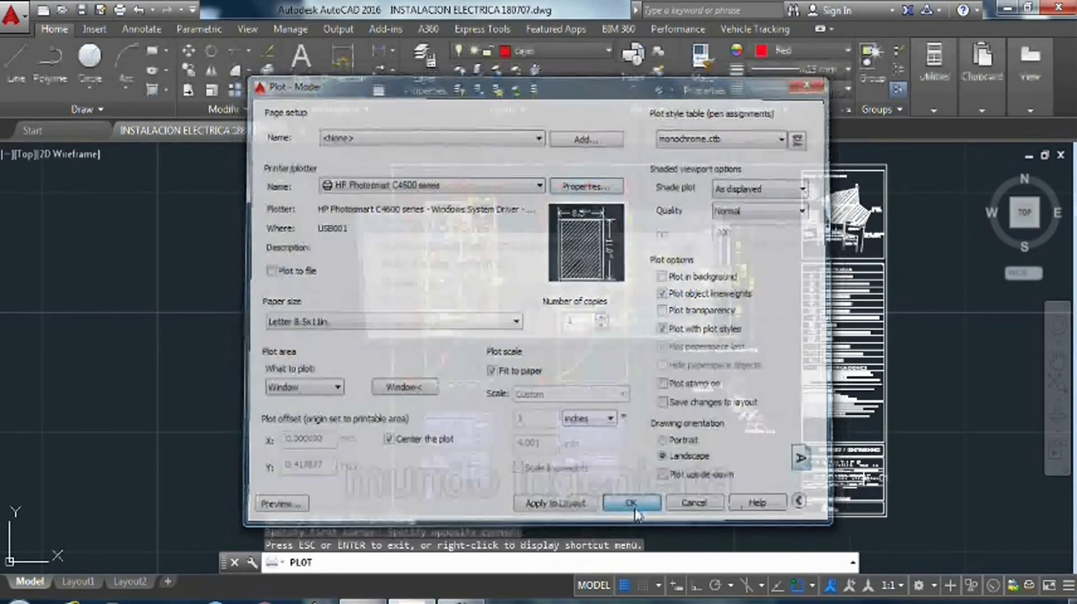